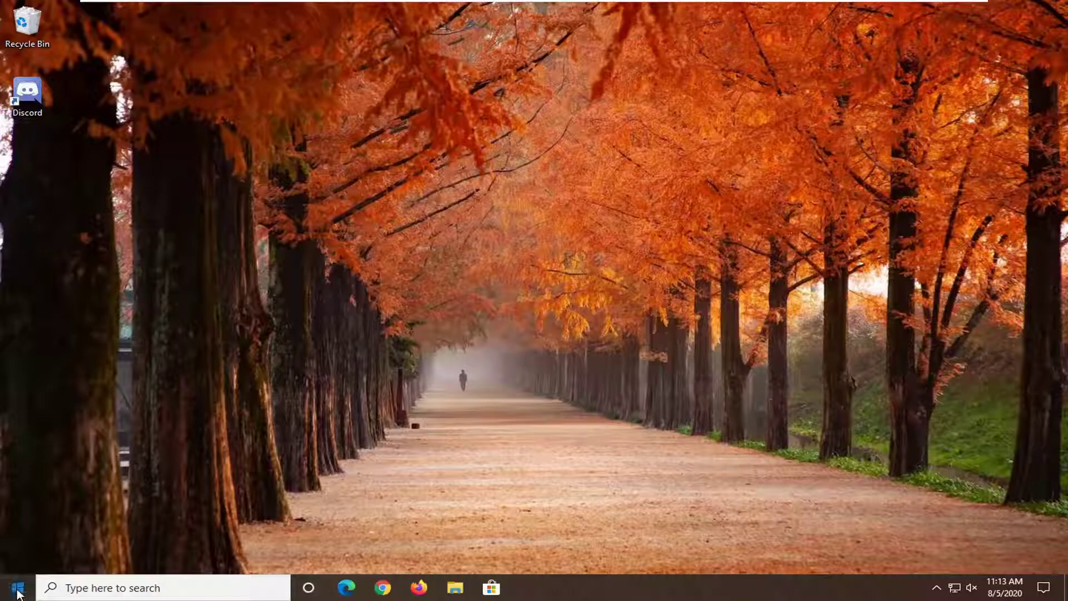
# Search the Start menu for 'control panel' and open Control Panel
pyautogui.click(18, 592)
pyautogui.write('c')
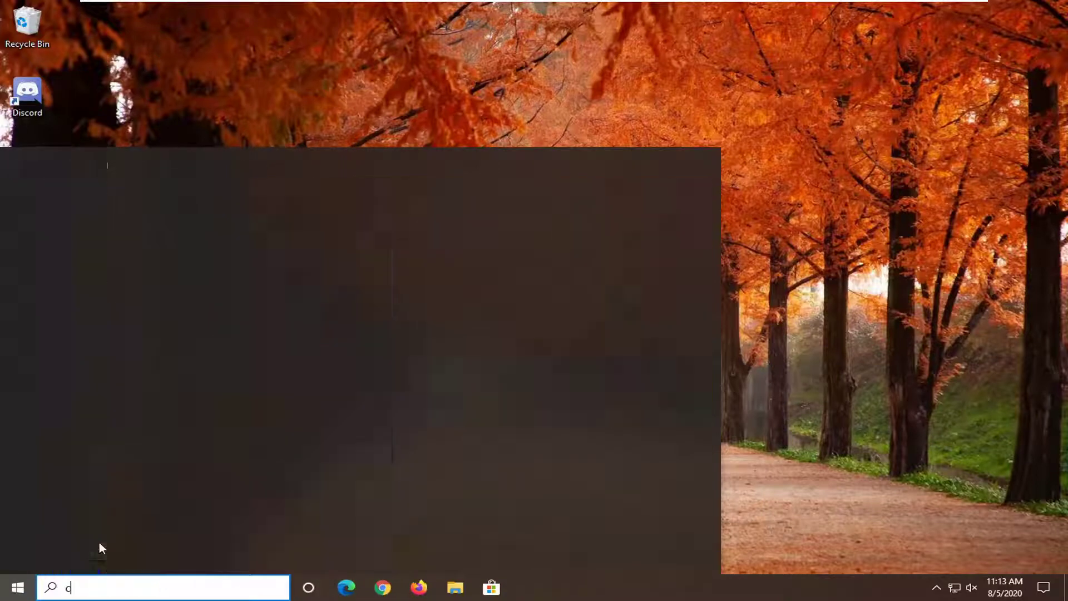
pyautogui.write('ontrol panel')
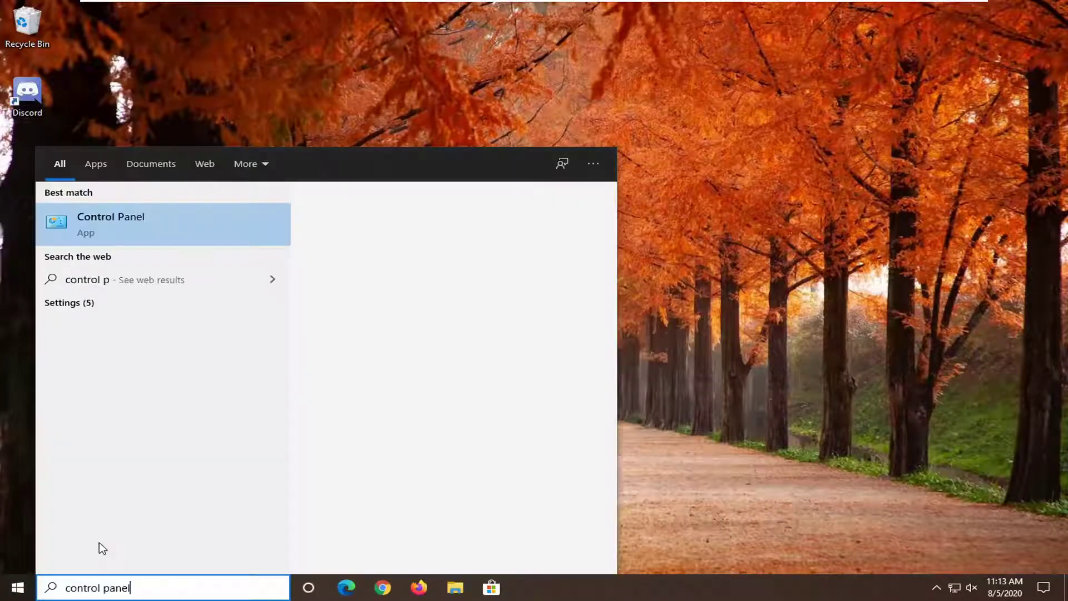
pyautogui.click(108, 234)
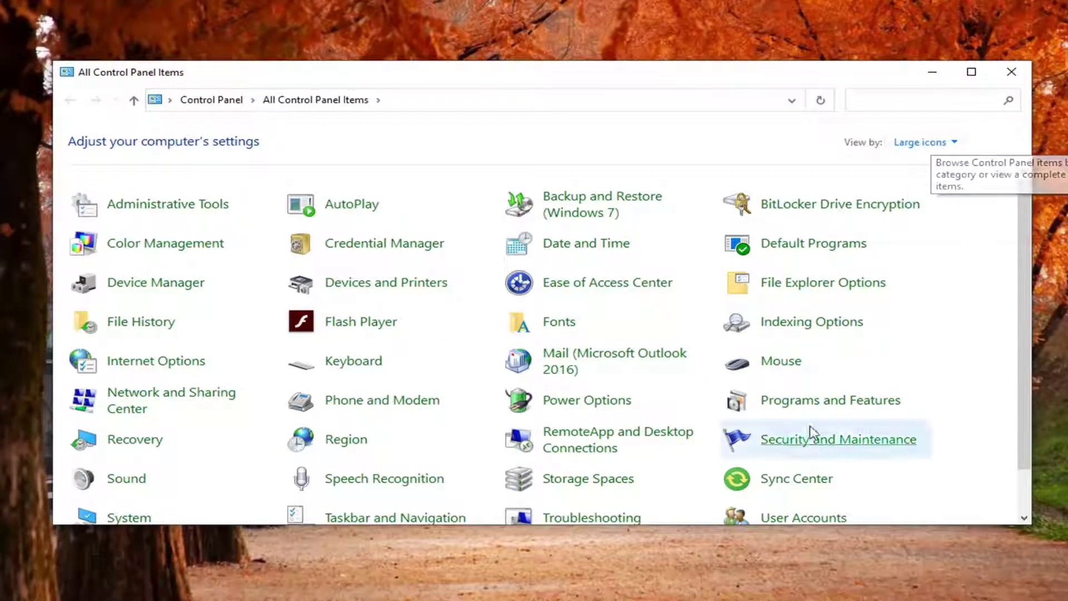
# Uninstall Discord from Programs and Features, retrying once and dismissing the 'Please wait' notice
pyautogui.click(817, 400)
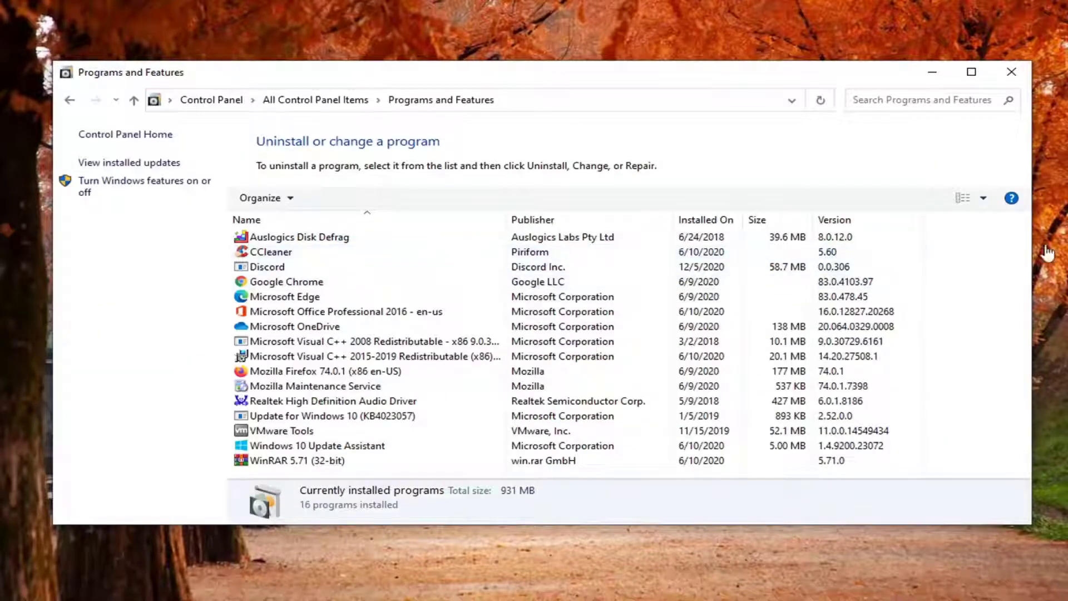
pyautogui.click(257, 270)
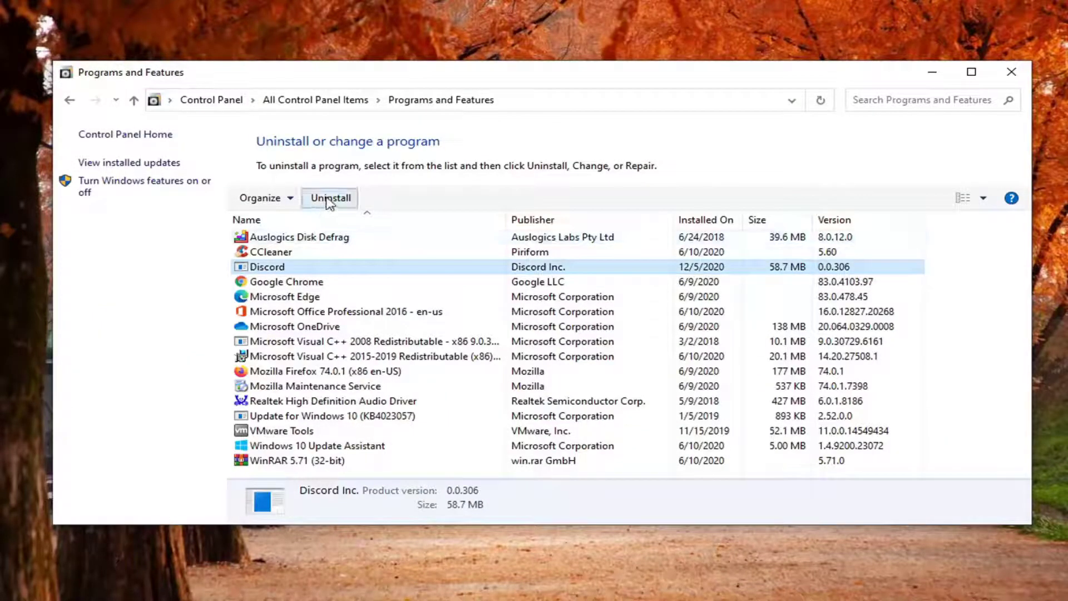
pyautogui.click(327, 200)
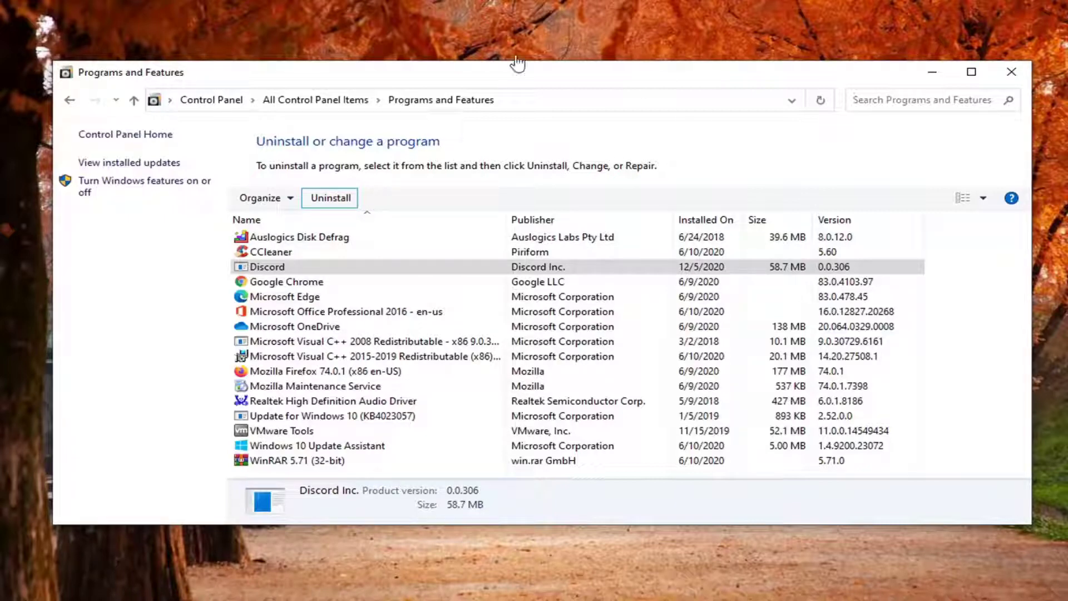
pyautogui.click(337, 199)
pyautogui.click(632, 303)
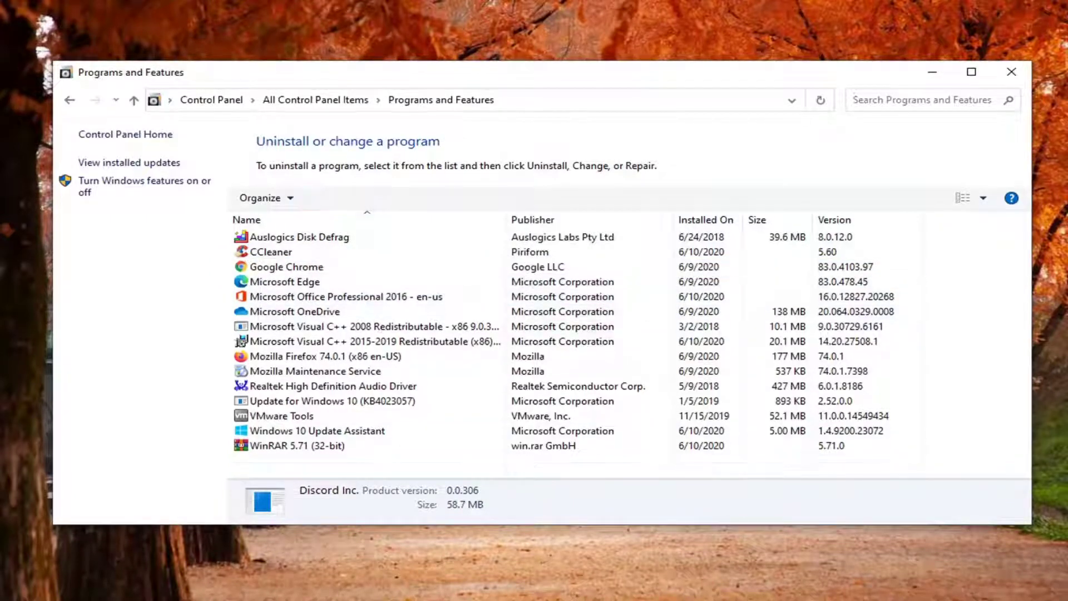
# Open the %appdata% Roaming folder and delete its discord folder
pyautogui.click(1011, 71)
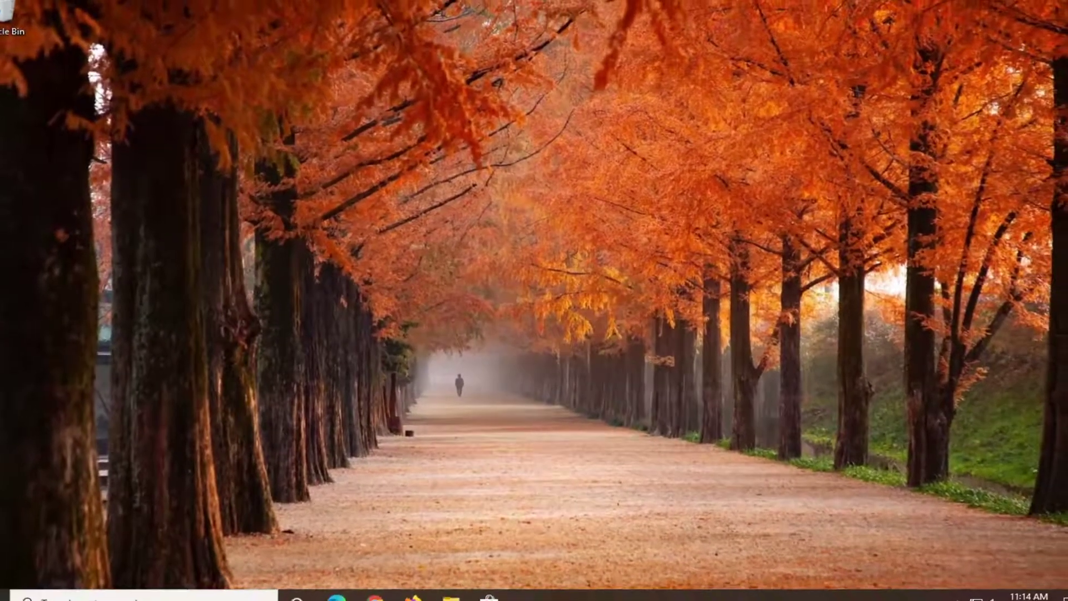
pyautogui.click(14, 589)
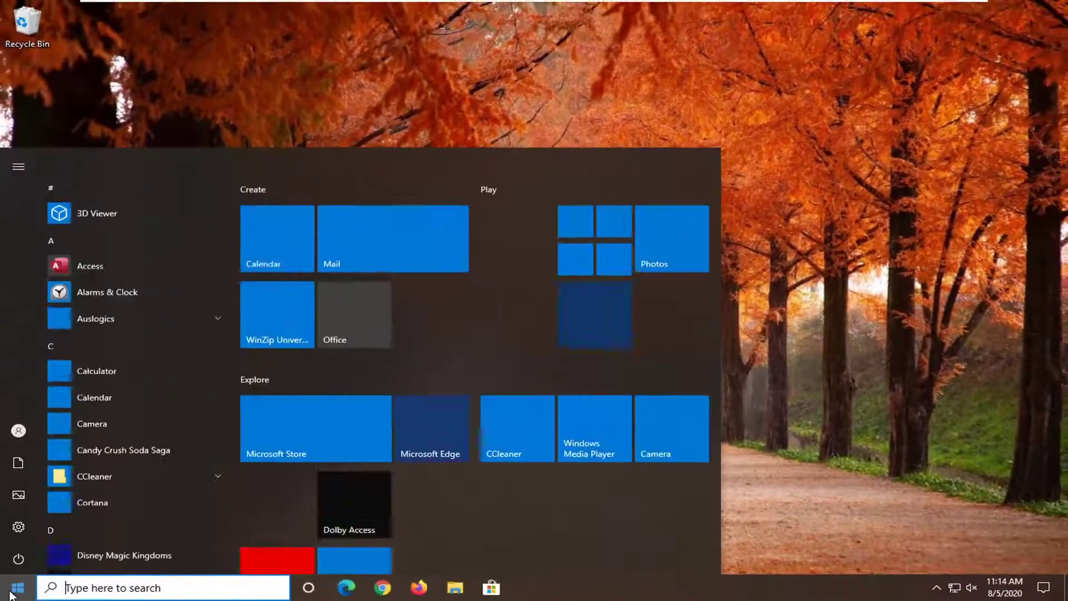
pyautogui.write('%app')
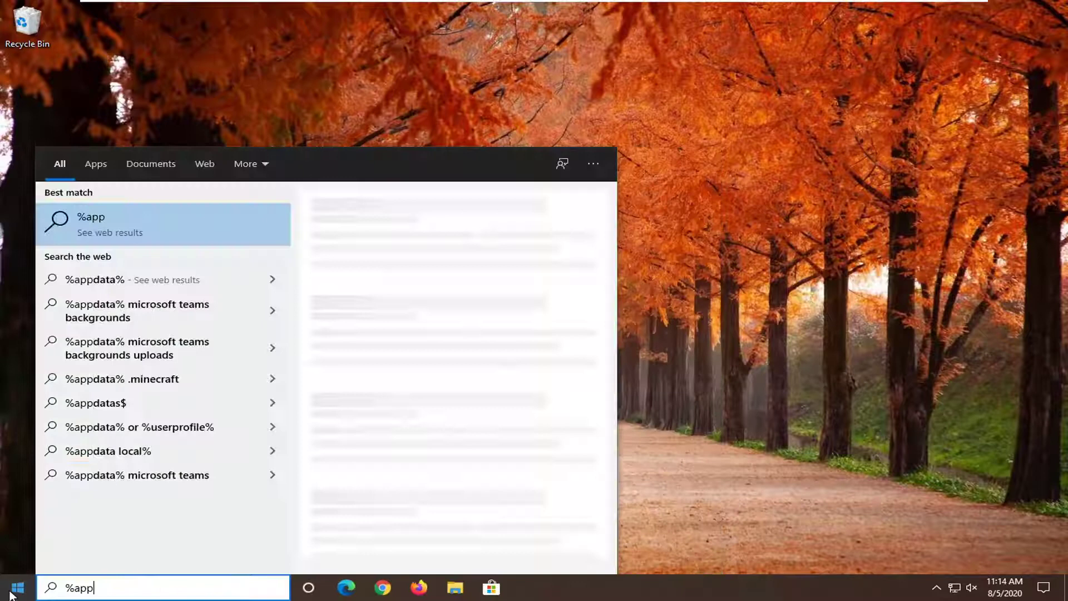
pyautogui.write('data%')
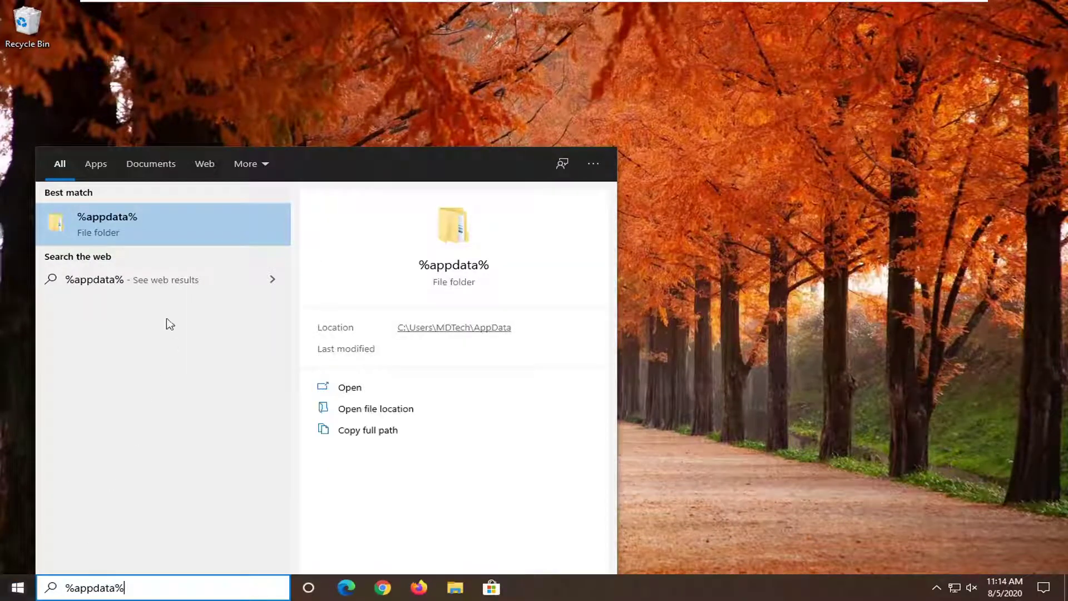
pyautogui.click(126, 229)
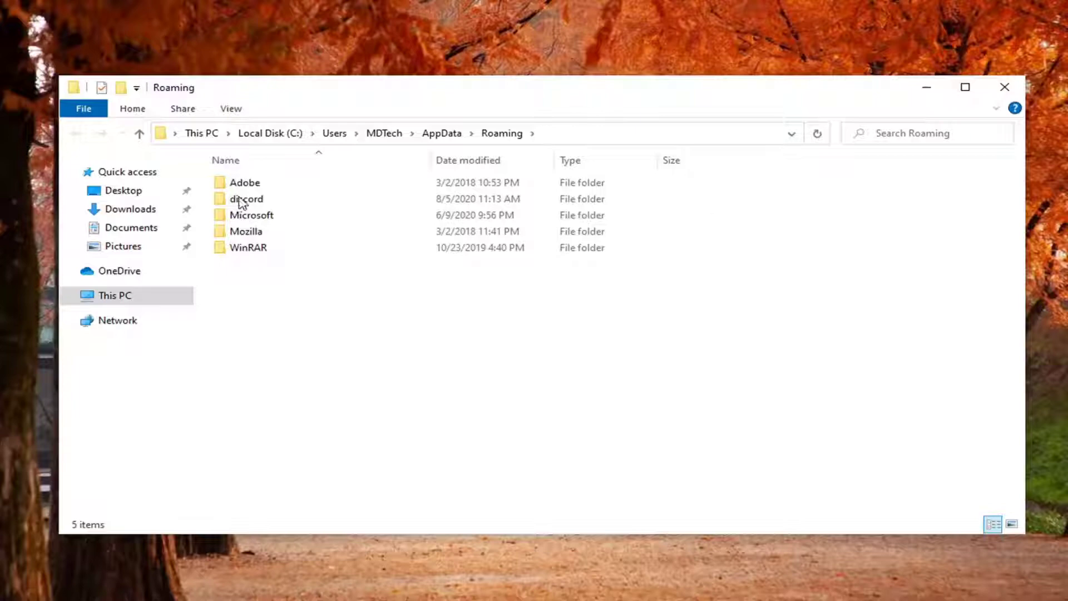
pyautogui.rightClick(252, 198)
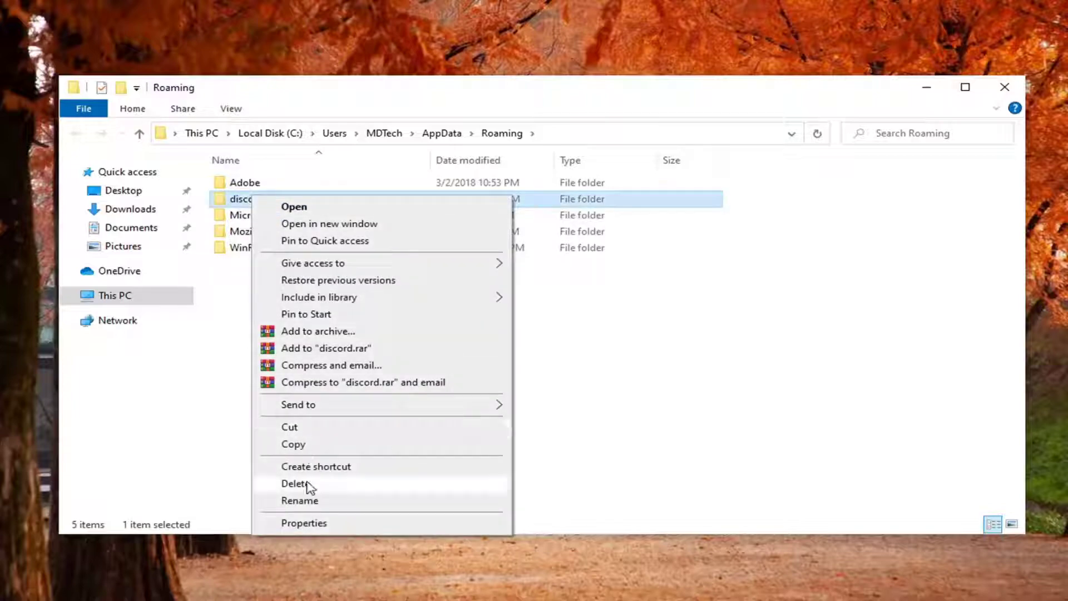
pyautogui.click(307, 485)
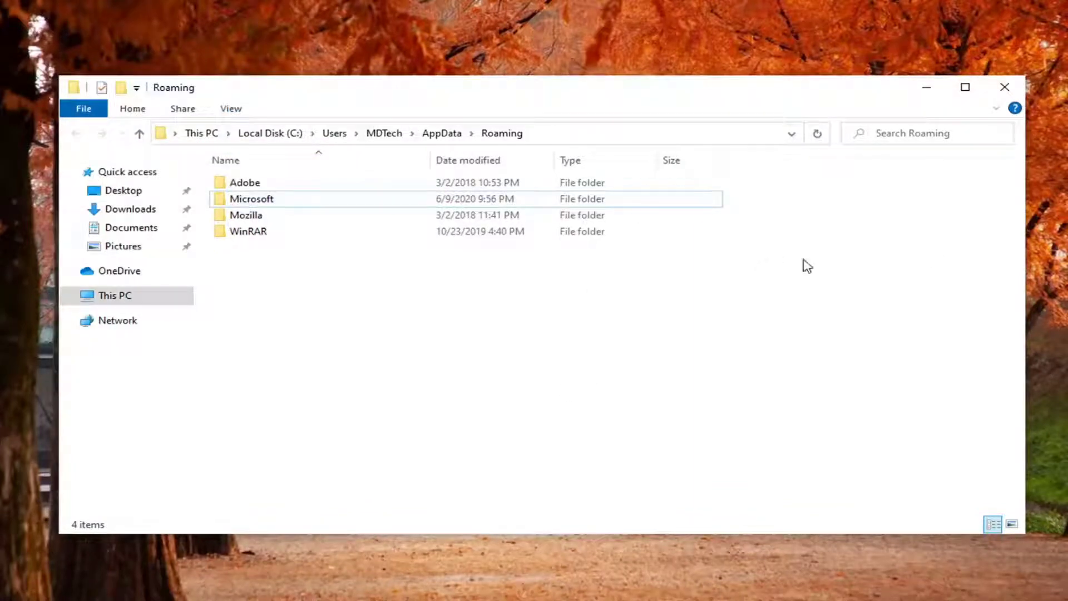
# Open the %localappdata% folder, delete its Discord folder, and close the window
pyautogui.click(1004, 86)
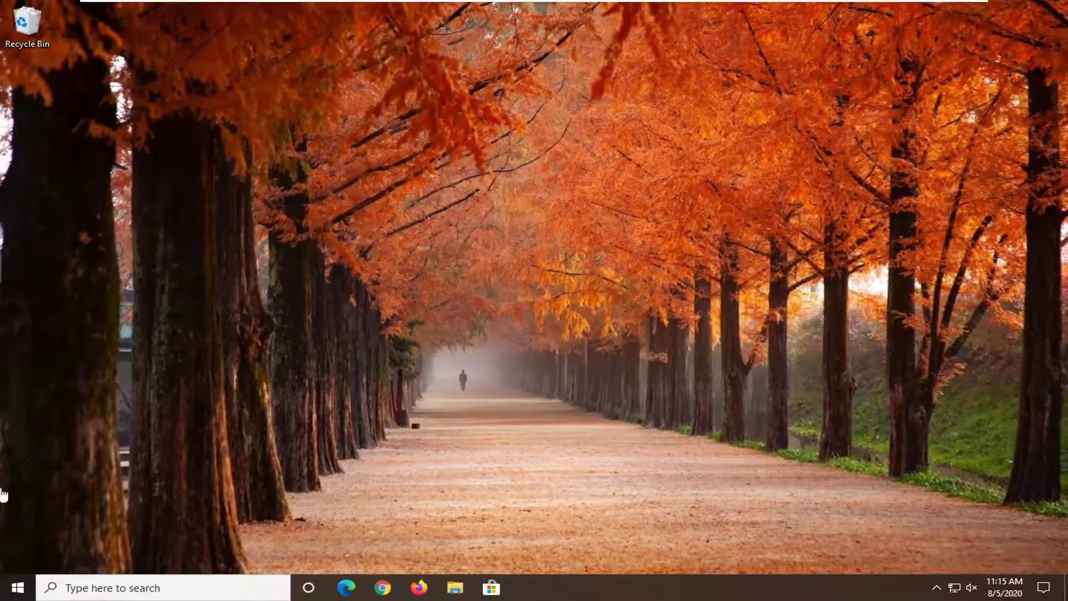
pyautogui.click(18, 590)
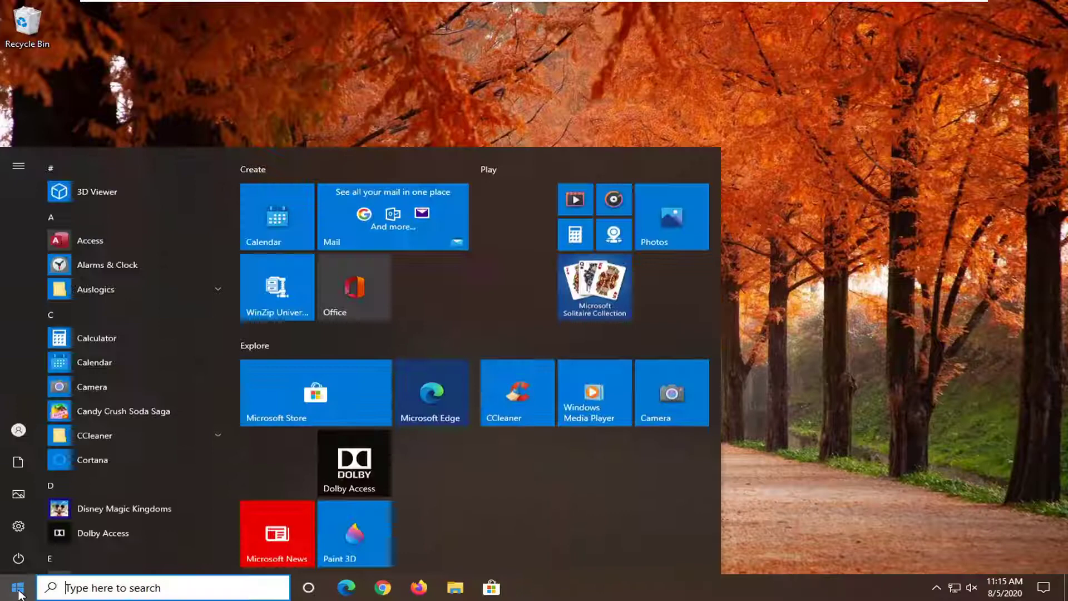
pyautogui.write('%loca')
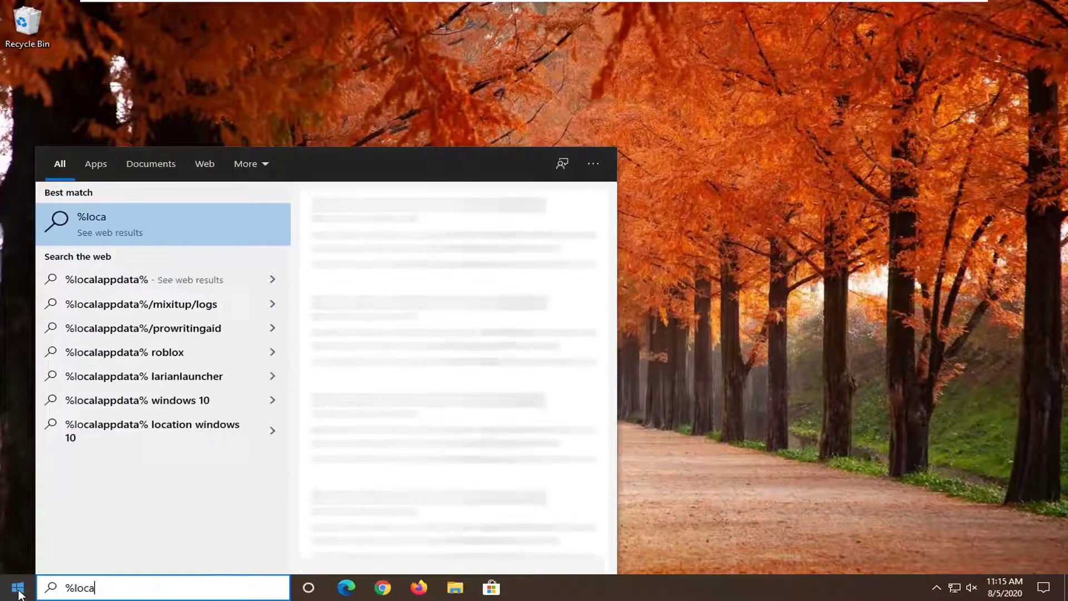
pyautogui.write('lappdata%')
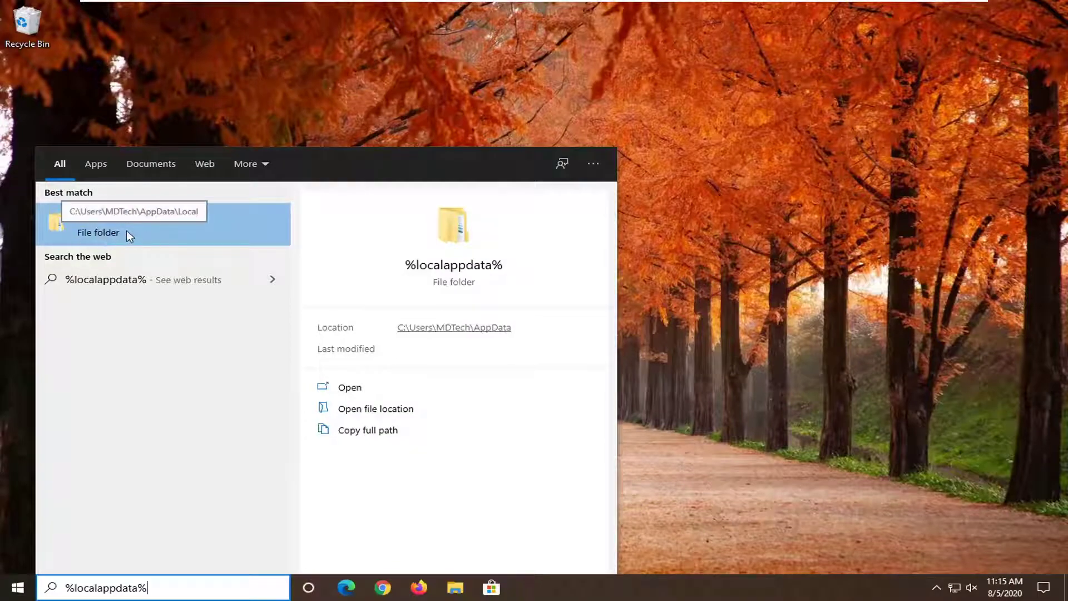
pyautogui.click(117, 226)
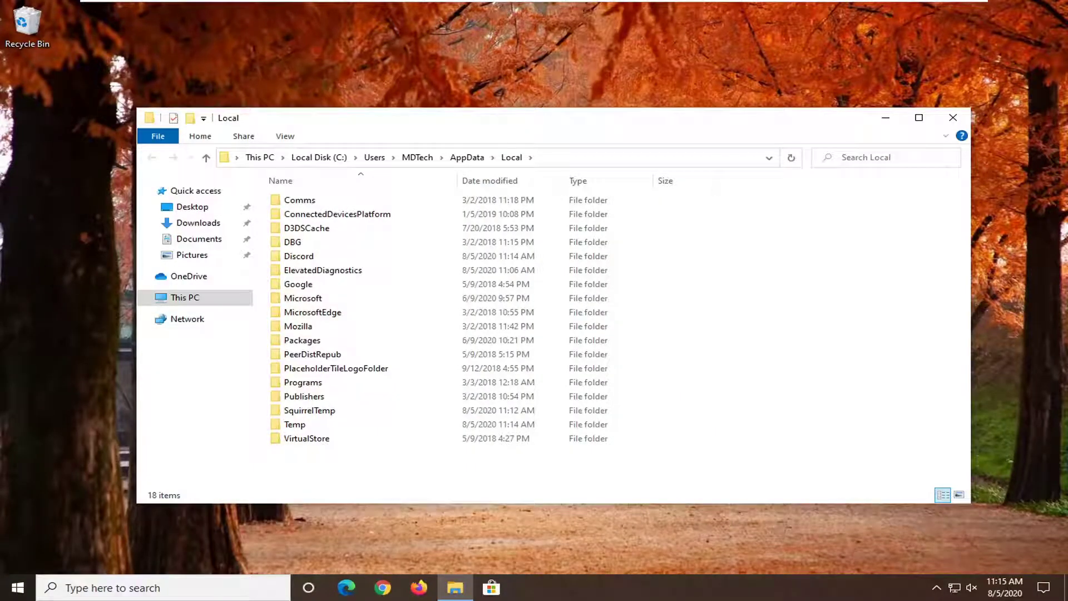
pyautogui.rightClick(302, 257)
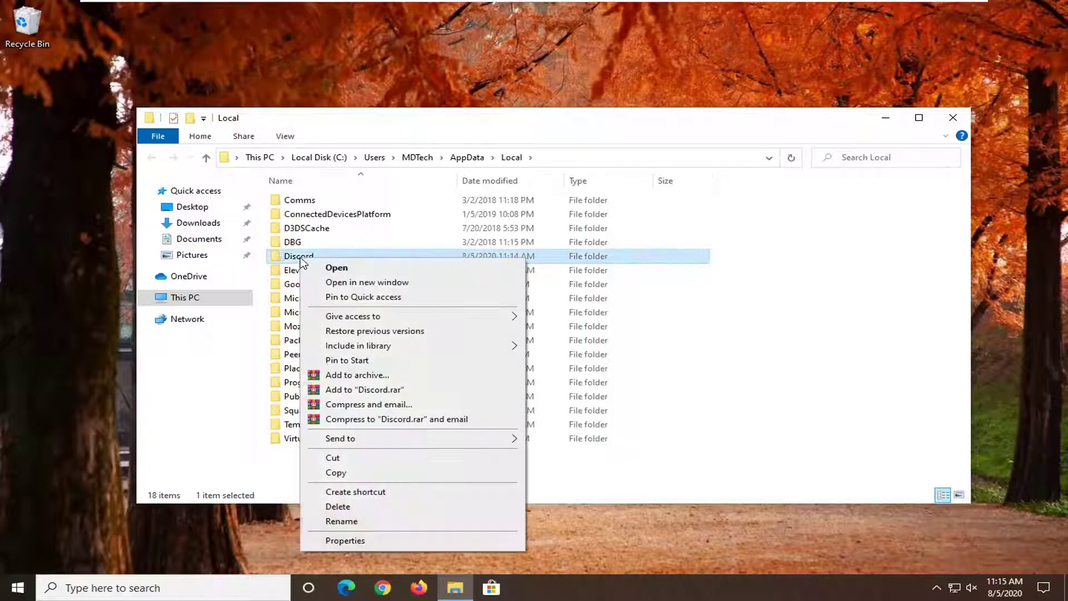
pyautogui.click(338, 506)
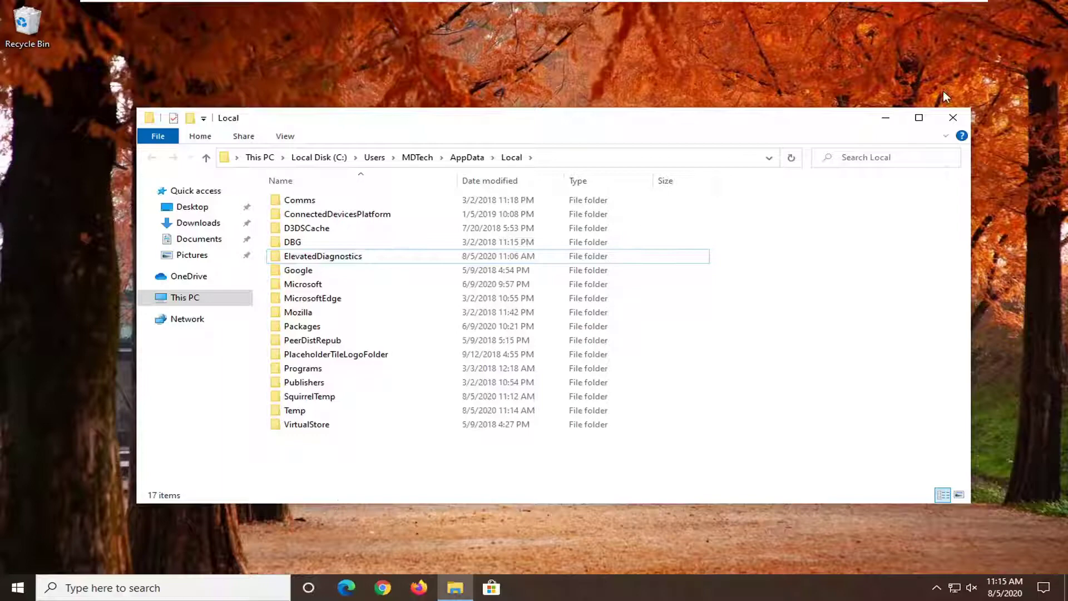
pyautogui.click(953, 118)
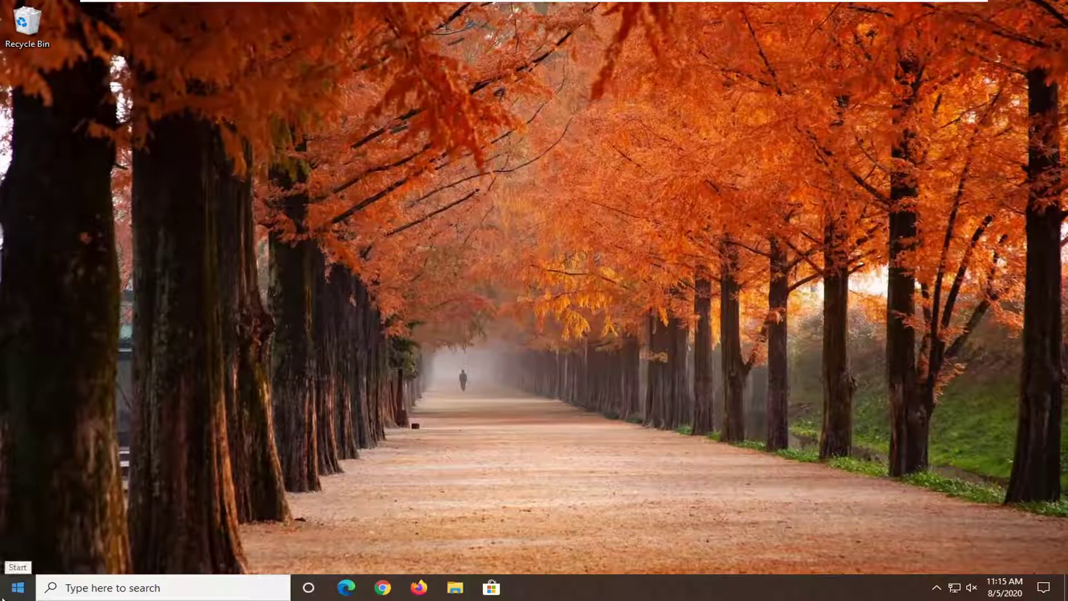
# Search for 'services' from Start and open the Services app
pyautogui.click(4, 593)
pyautogui.write('services')
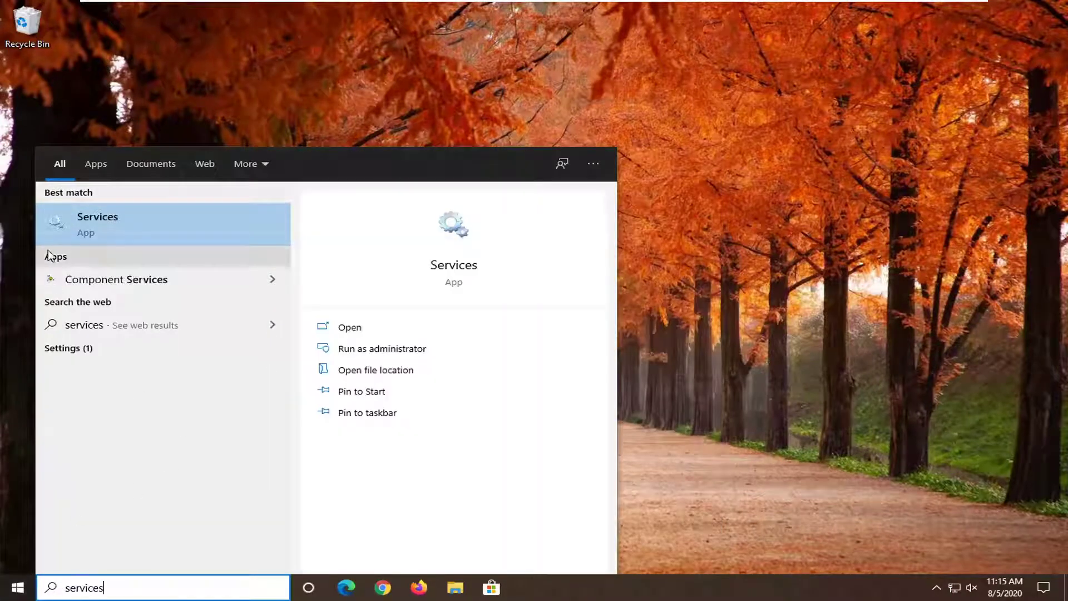
pyautogui.click(108, 226)
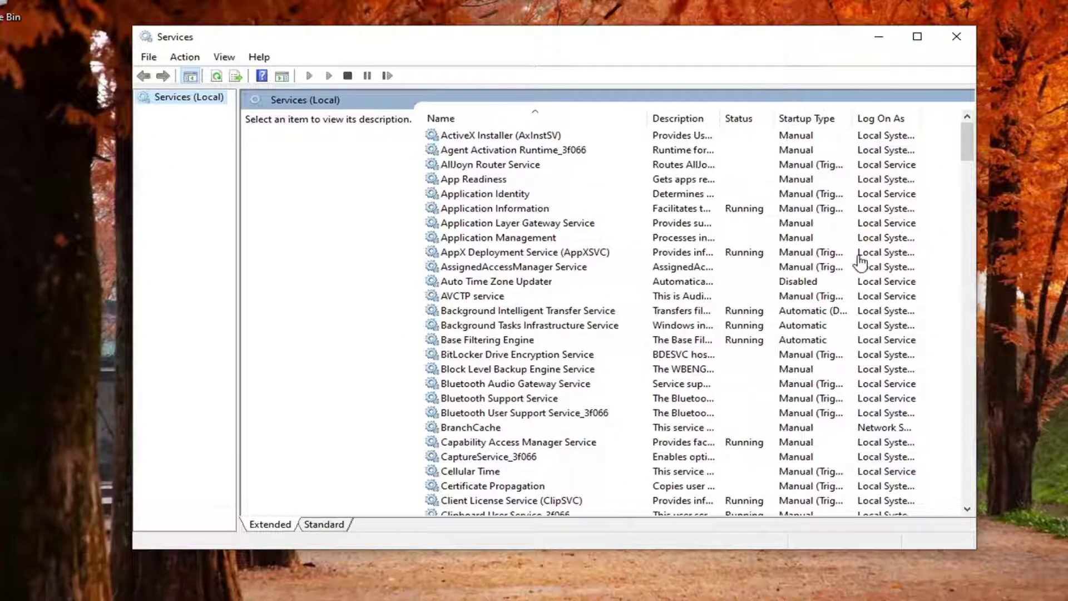
pyautogui.moveTo(967, 136); pyautogui.dragTo(965, 401)
pyautogui.scroll(-7, 538, 414)
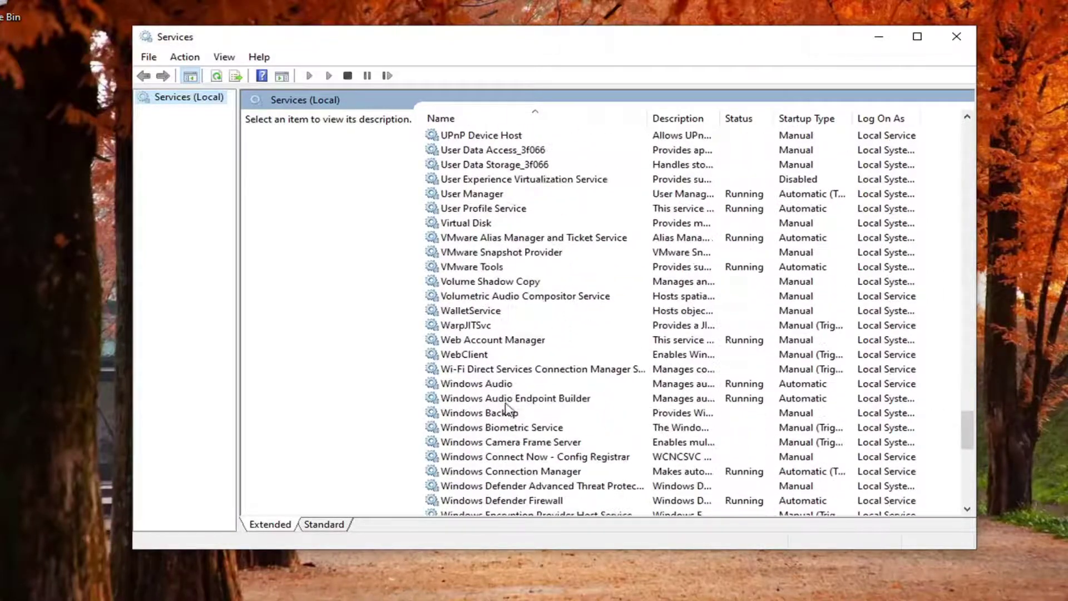
pyautogui.scroll(20, 503, 410)
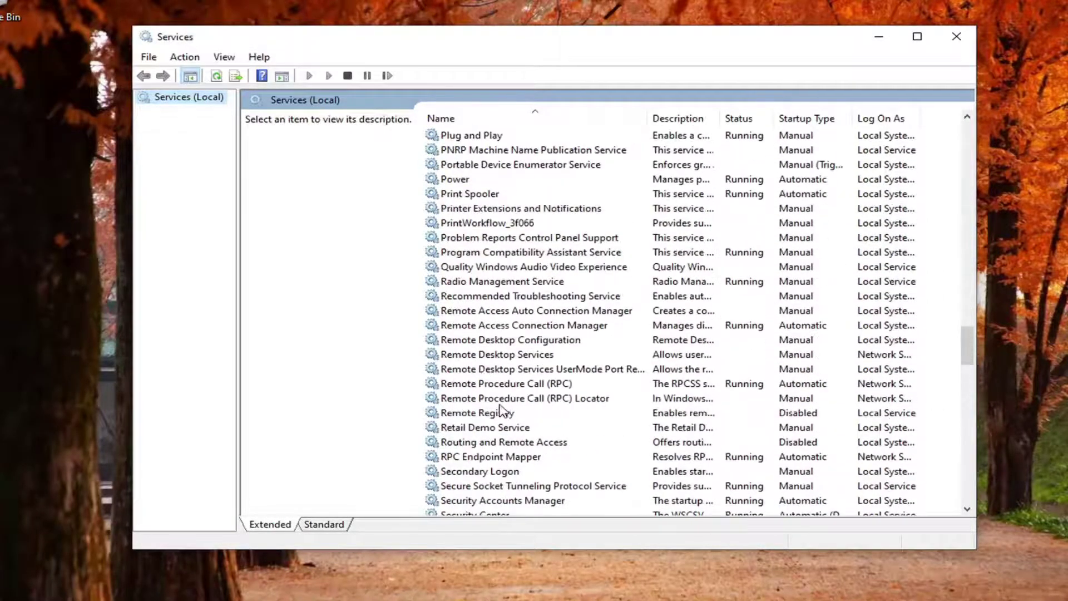
# Set Quality Windows Audio Video Experience to Automatic startup, start it, and apply
pyautogui.click(469, 268)
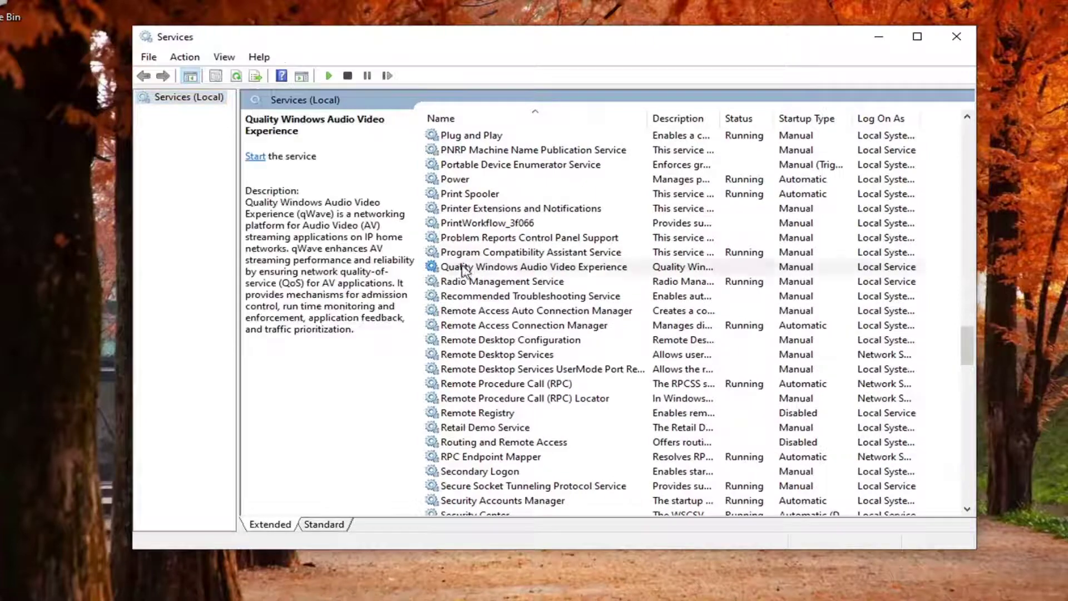
pyautogui.doubleClick(571, 269)
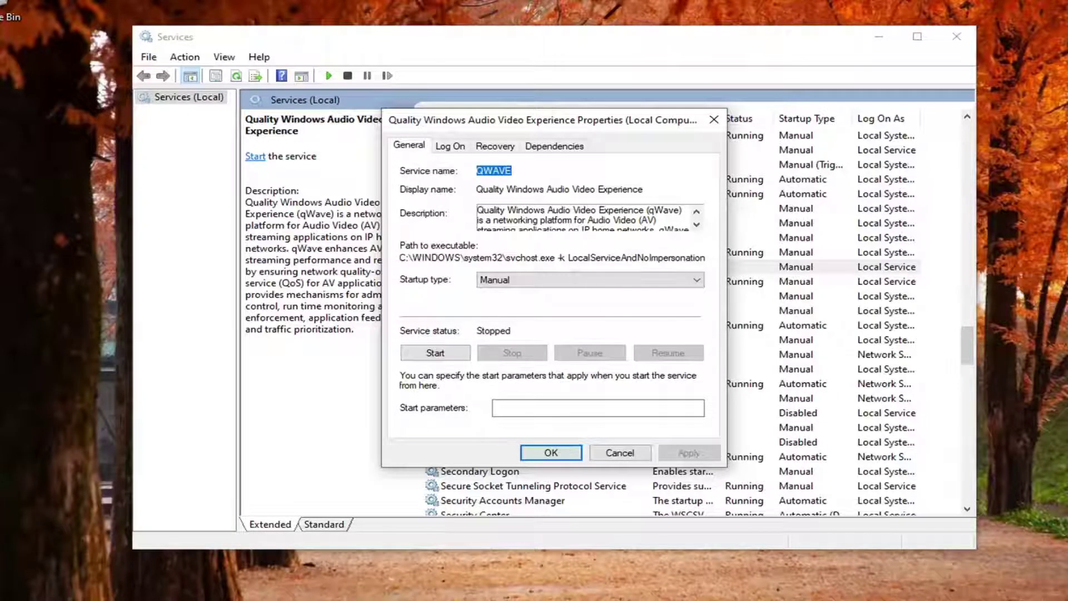
pyautogui.click(529, 281)
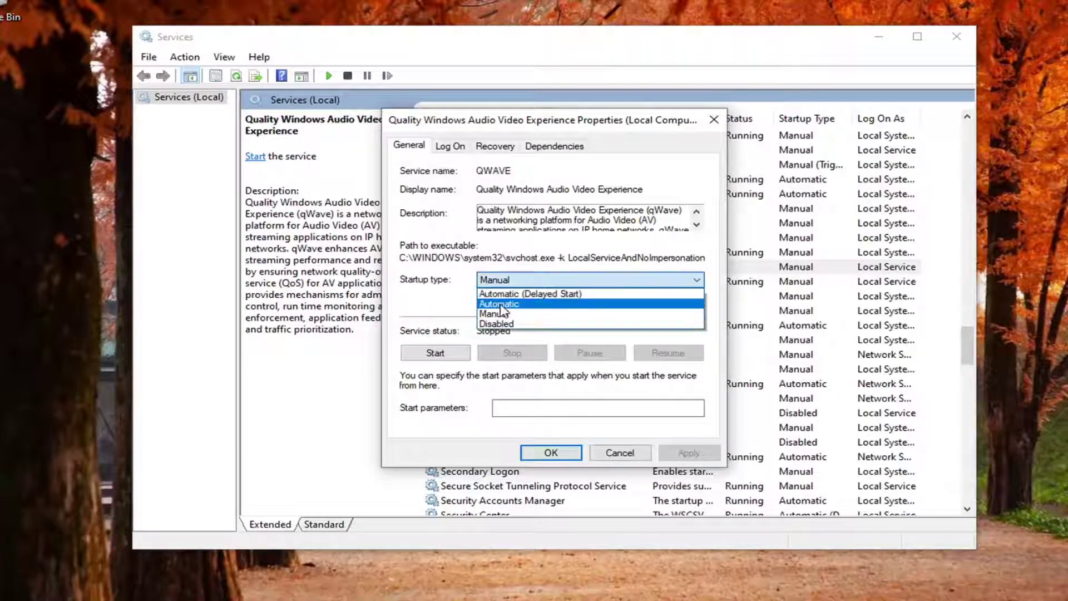
pyautogui.click(506, 305)
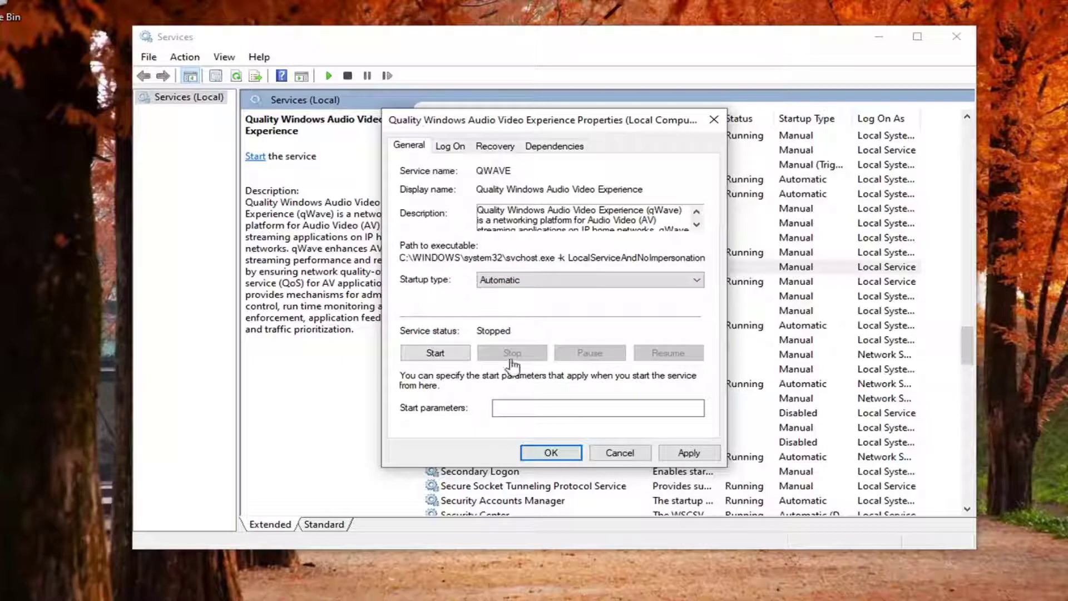
pyautogui.click(417, 353)
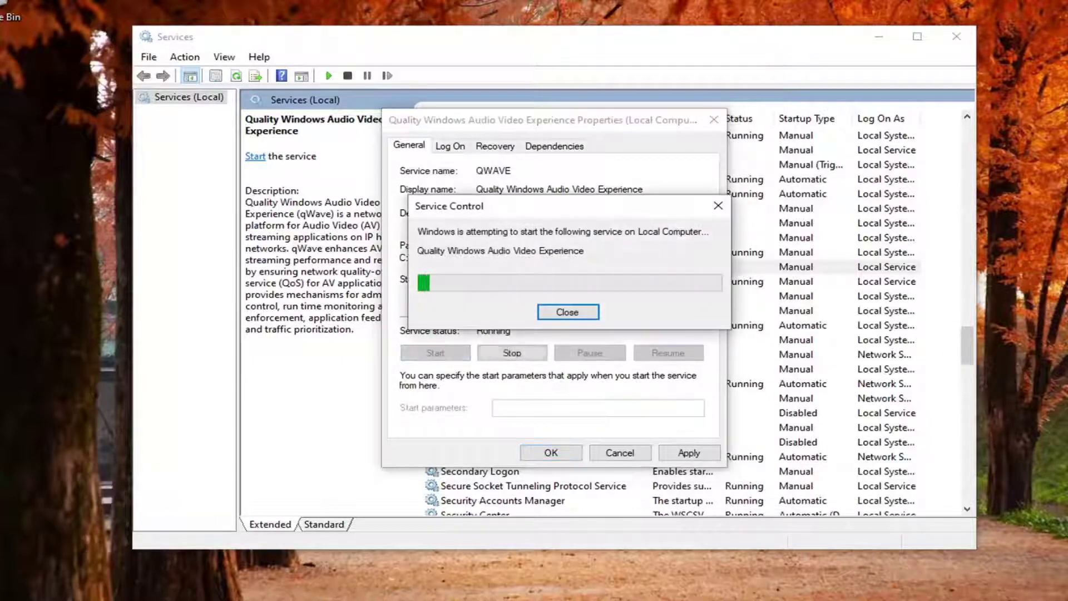
pyautogui.click(687, 452)
pyautogui.click(548, 453)
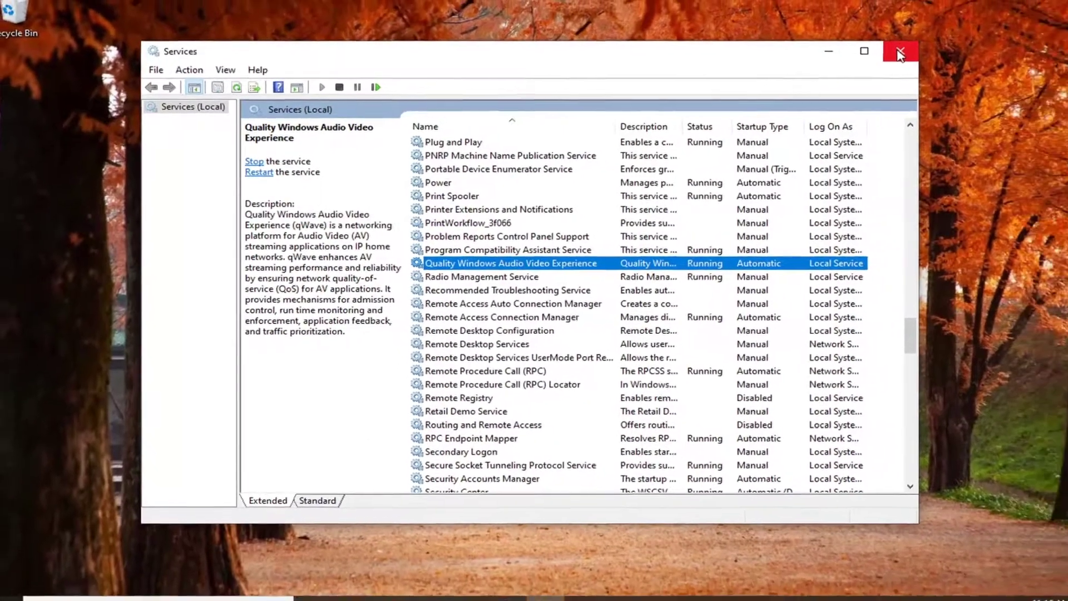
# Close Services and restart Windows using the Start menu's Power options
pyautogui.click(953, 37)
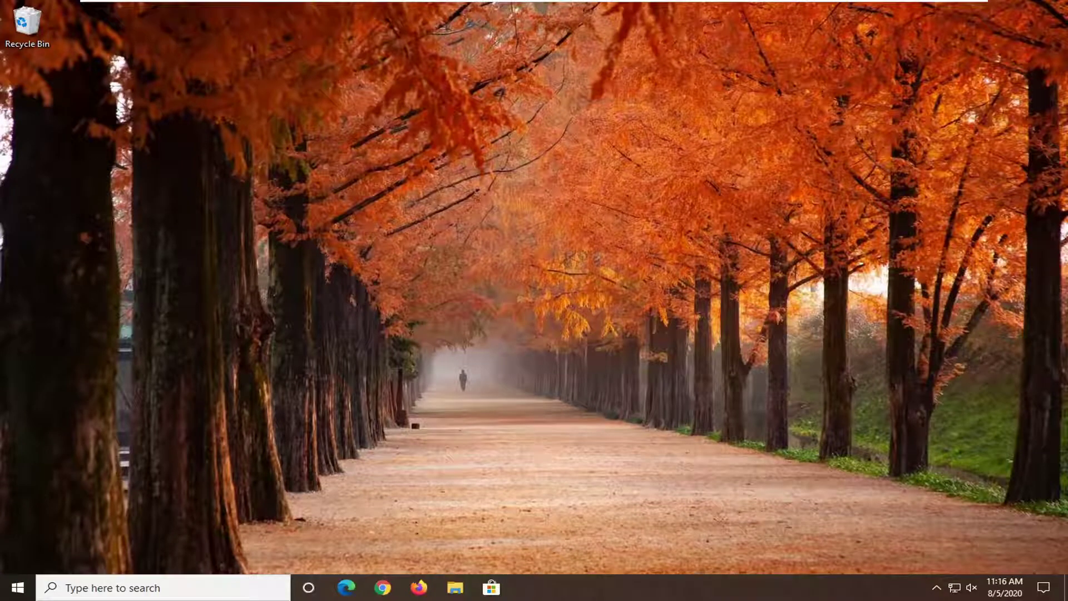
pyautogui.click(18, 587)
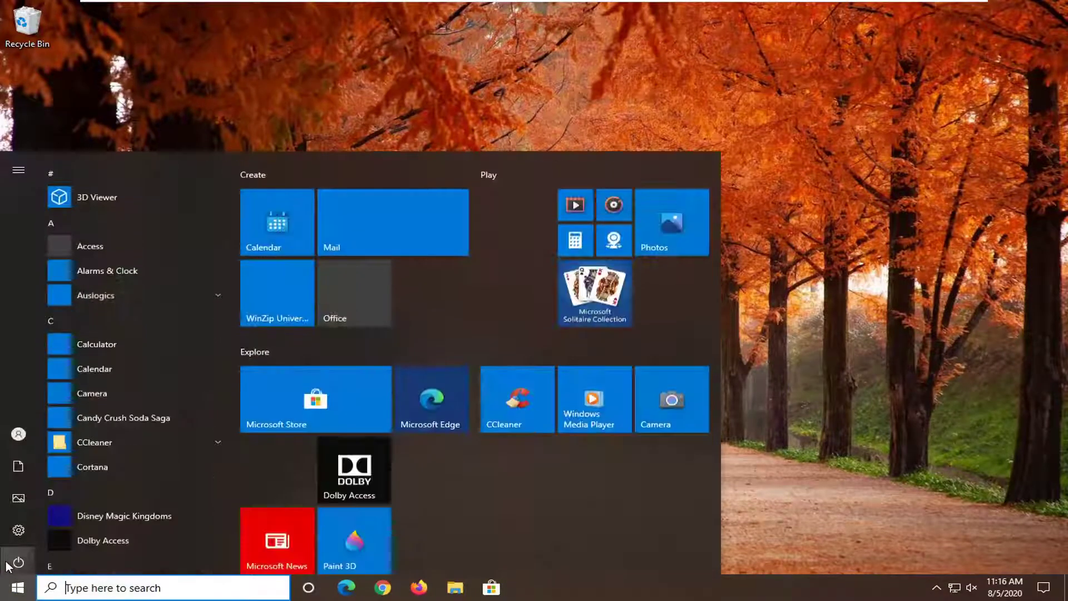
pyautogui.click(43, 543)
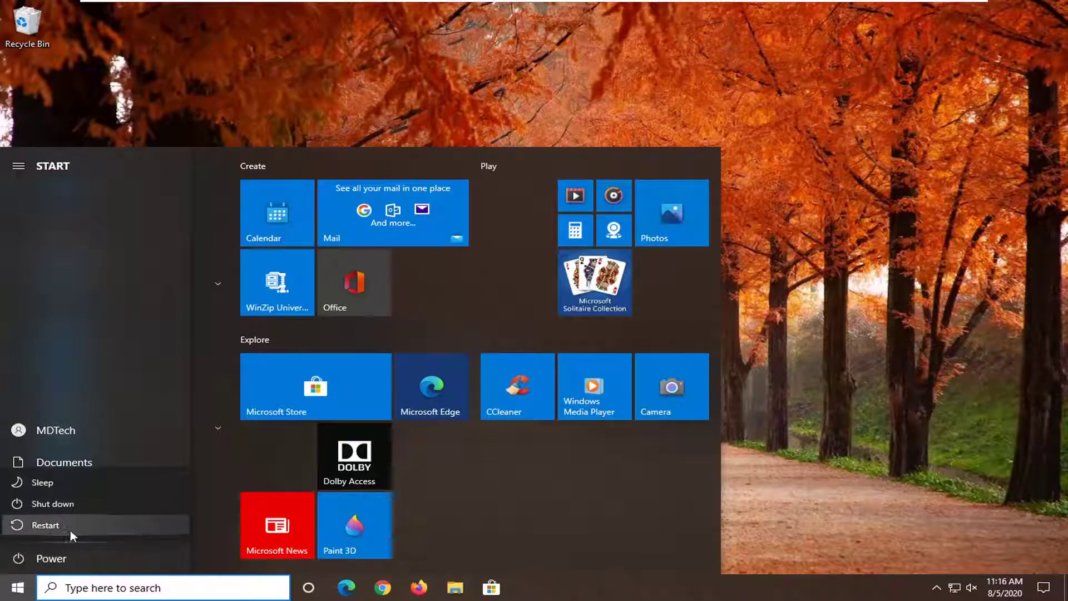
pyautogui.click(28, 528)
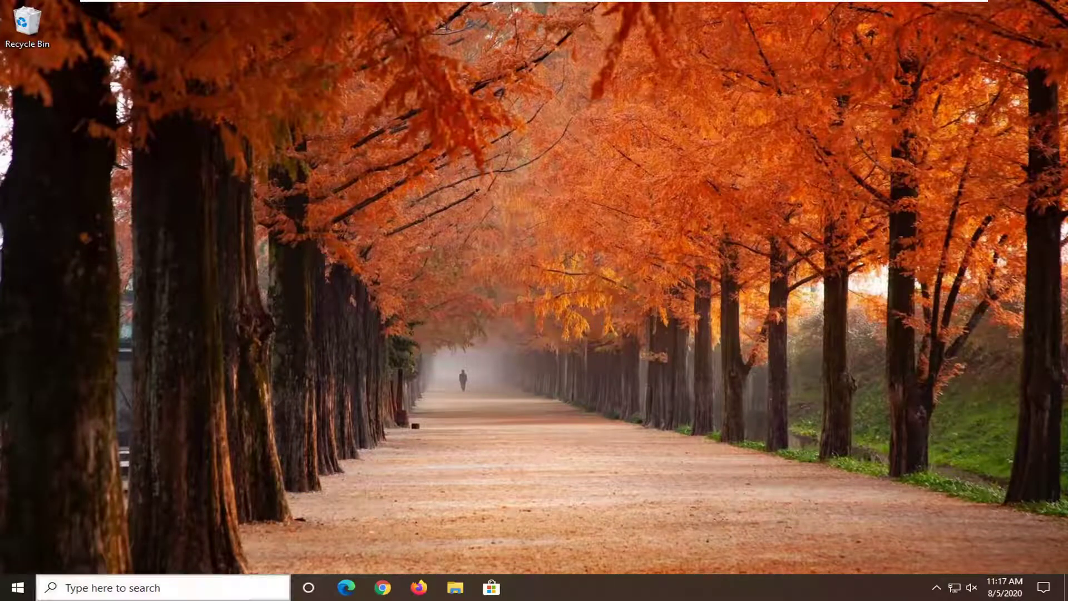
# Launch Chrome, search the web for discord, and open Discord's Downloads page
pyautogui.click(381, 590)
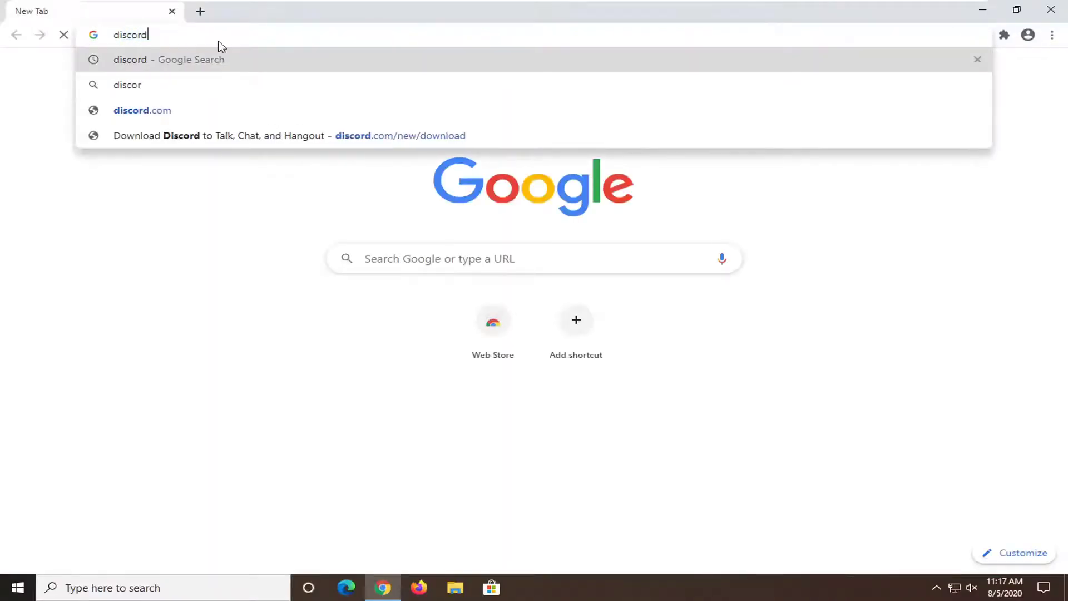
pyautogui.press('Return')
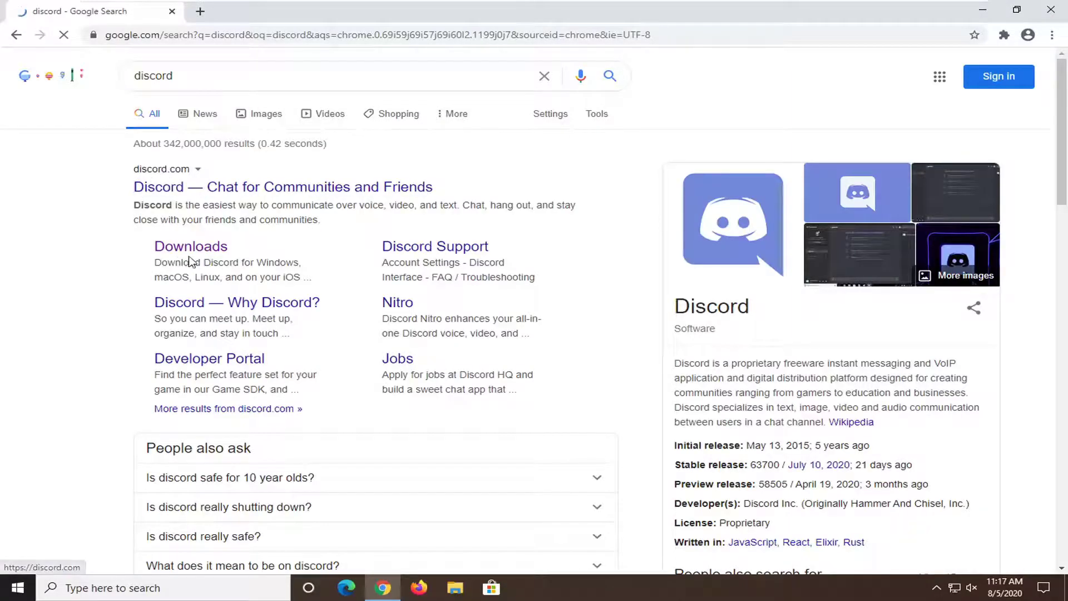
pyautogui.click(194, 251)
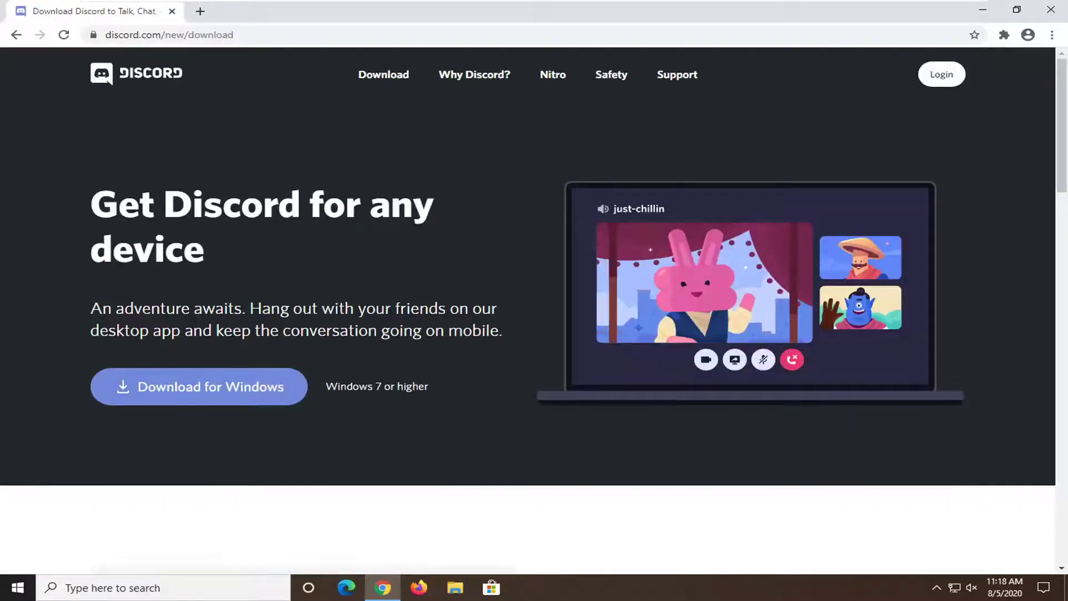
# Download DiscordSetup.exe for Windows, open it, and minimize Chrome
pyautogui.click(213, 388)
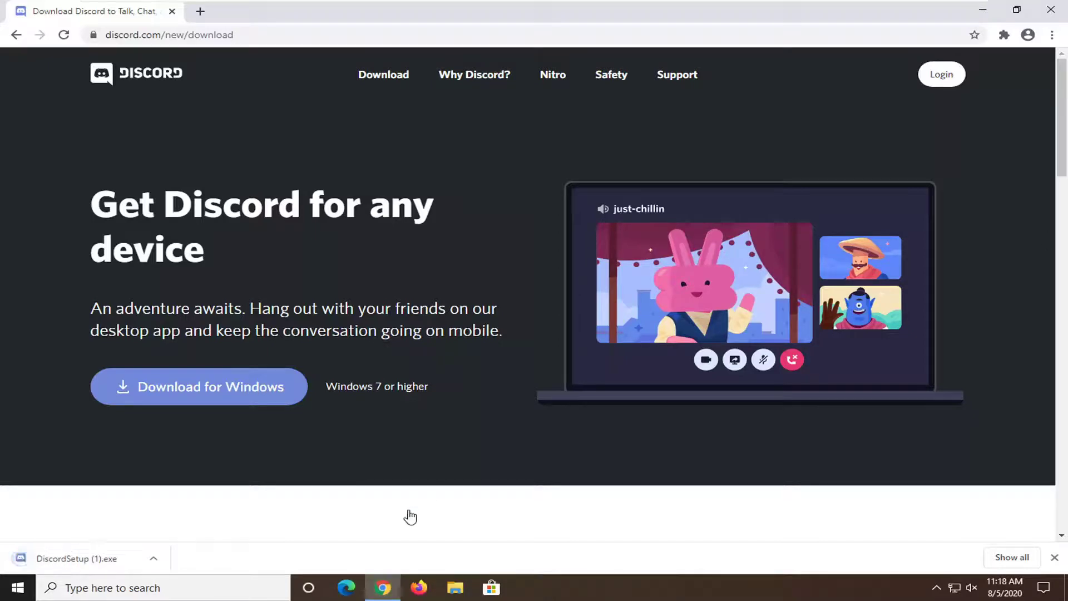
pyautogui.click(79, 558)
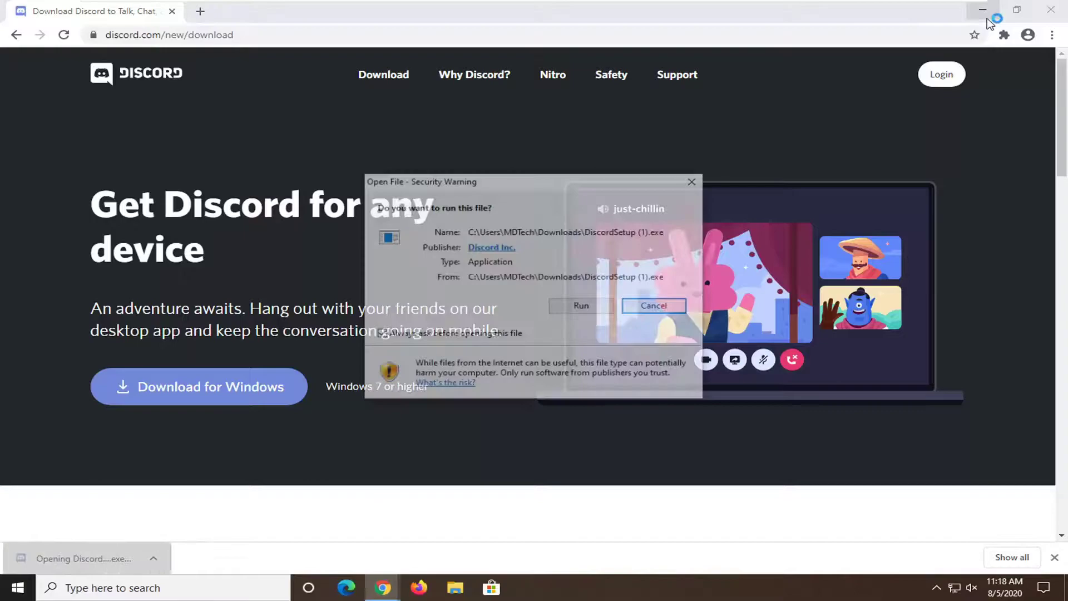
pyautogui.click(1050, 10)
# Run the Discord setup from the Security Warning, then close the newly launched Discord window
pyautogui.click(579, 311)
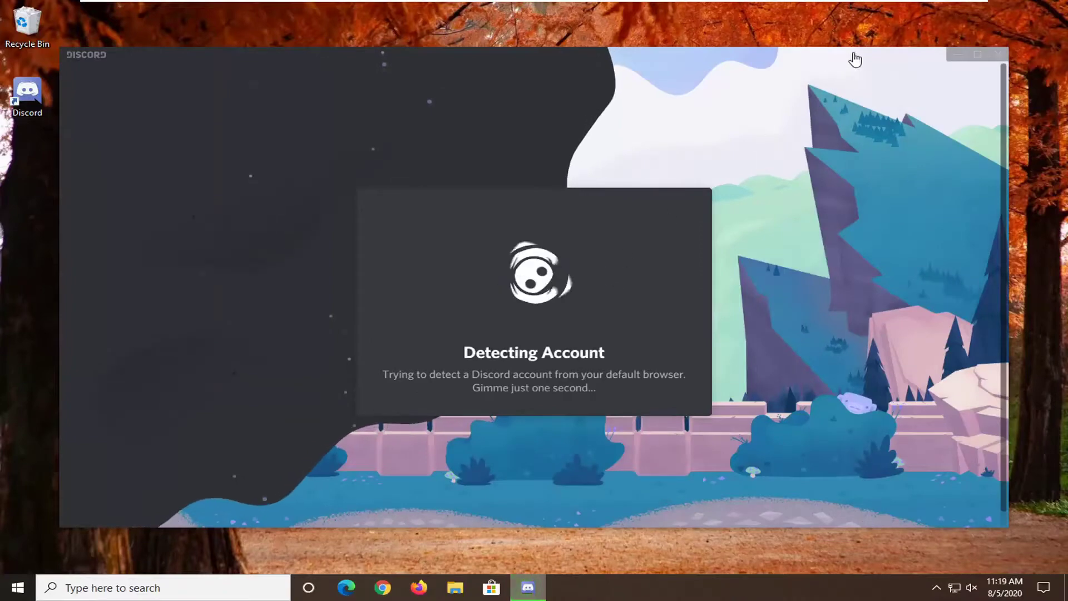
pyautogui.click(998, 55)
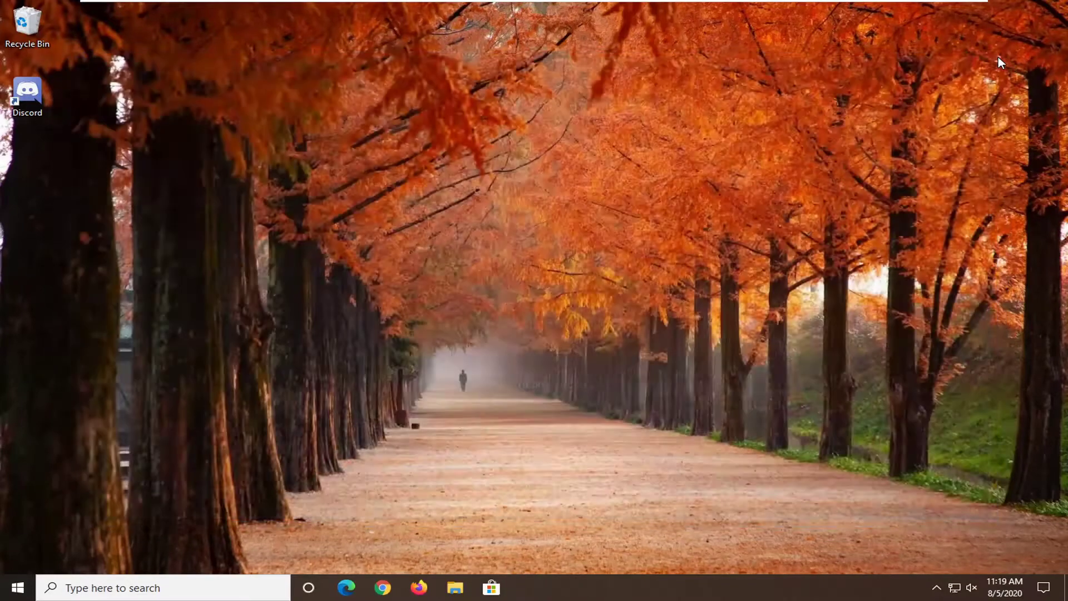